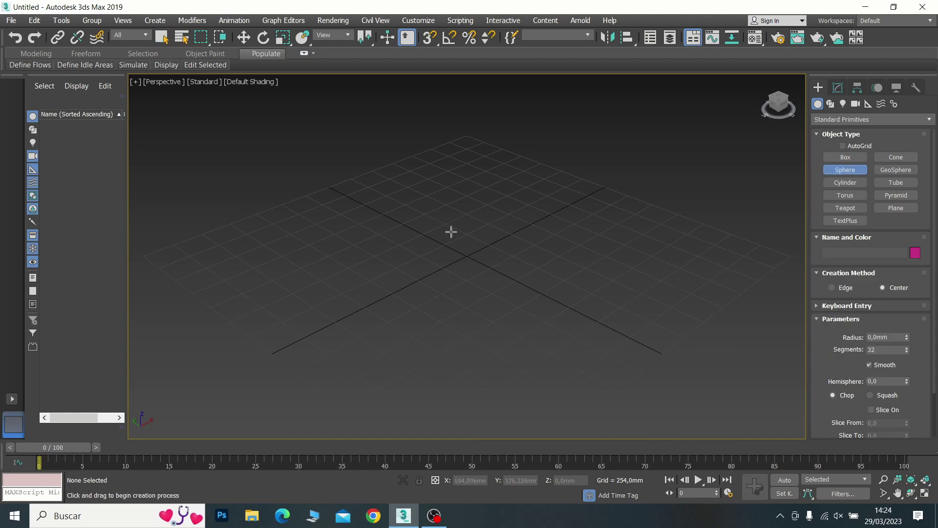
Create a sphere with a radius of about 643 mm and 66 segments near the grid's center, and display edged faces
left_click_drag(451, 239, 482, 278)
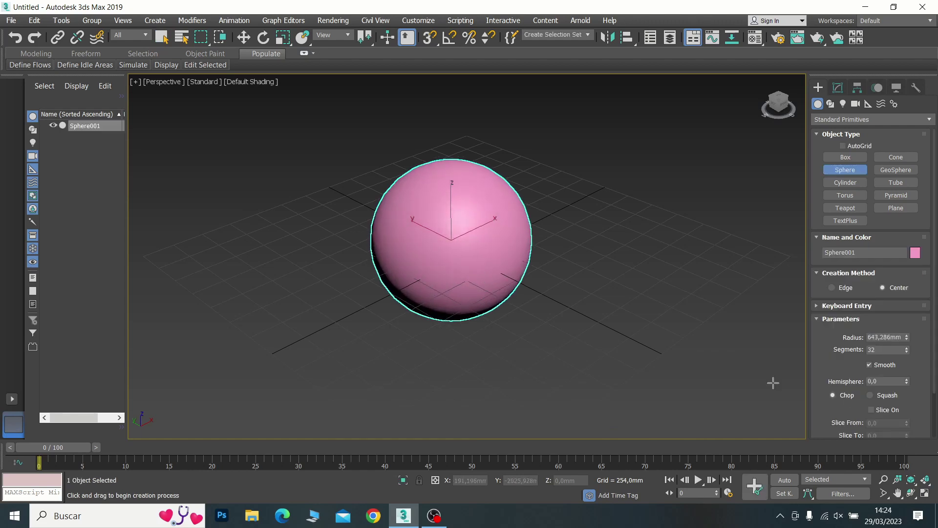
left_click_drag(907, 348, 907, 348)
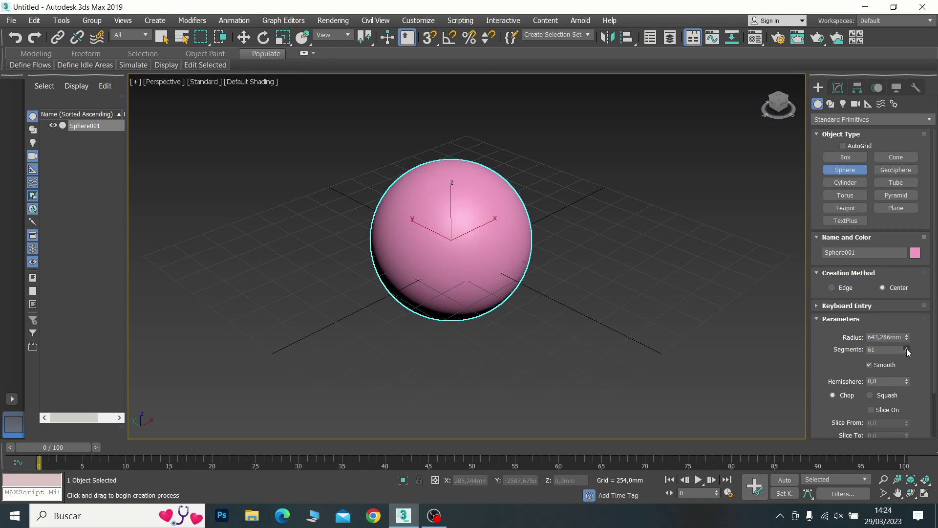
left_click(241, 82)
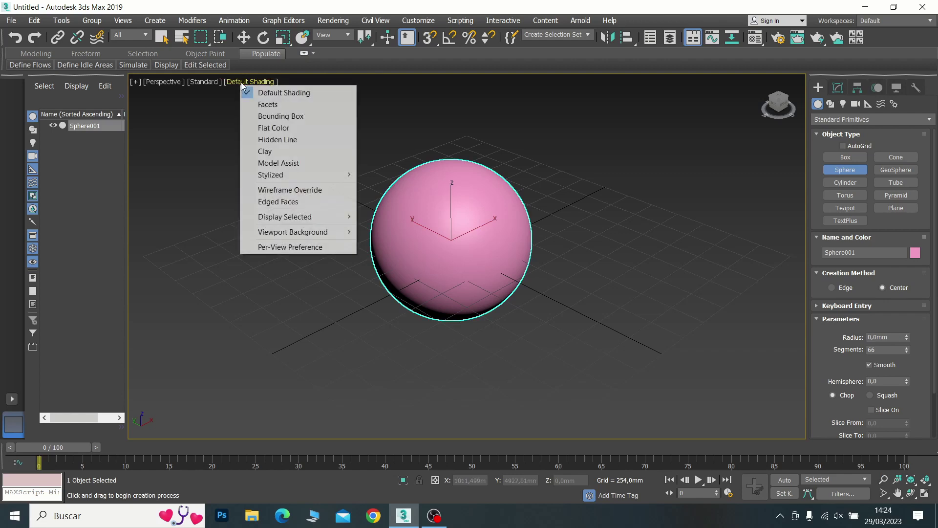
left_click(253, 202)
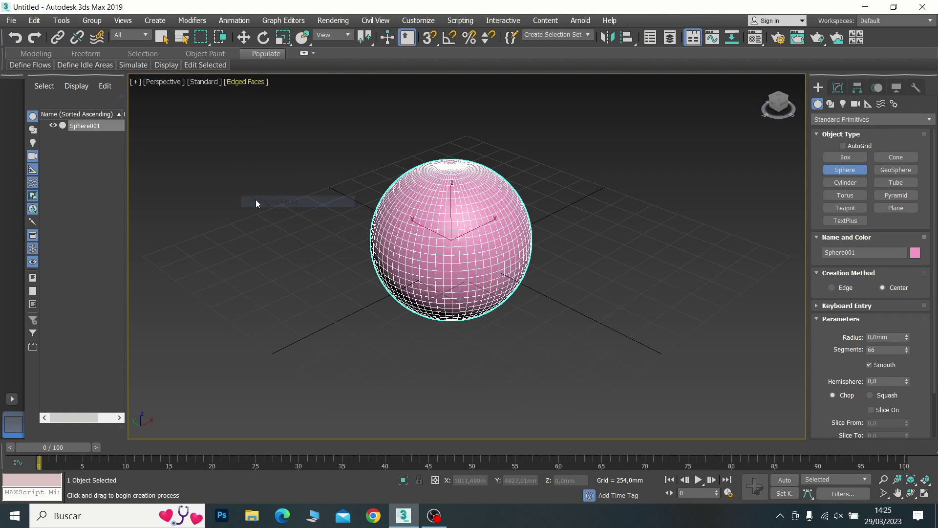
Select the whole sphere in the maximized Front view and convert it to an Editable Poly
left_click(925, 493)
left_click(737, 193)
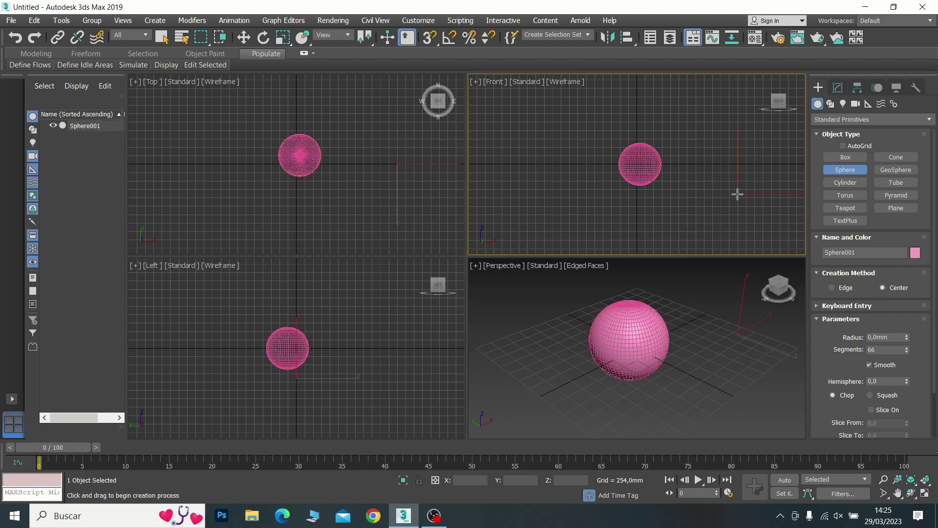
left_click(925, 493)
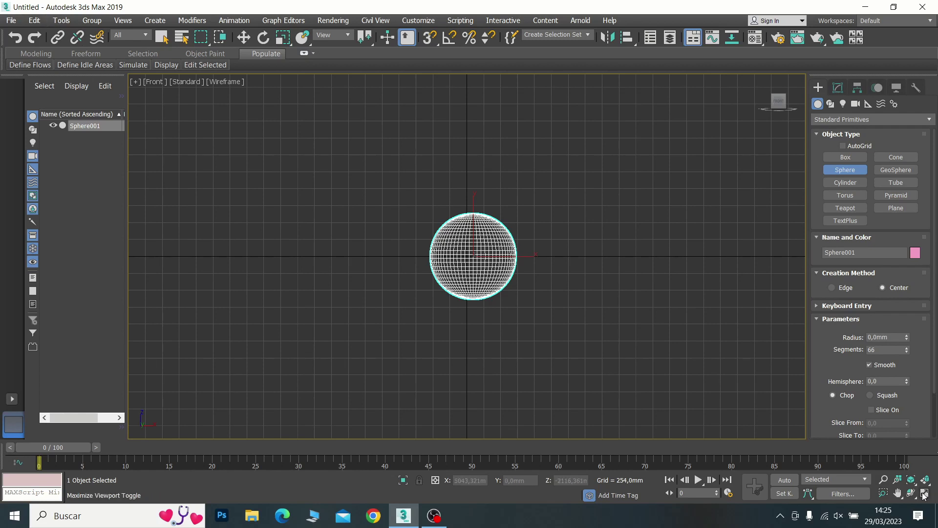
left_click(898, 492)
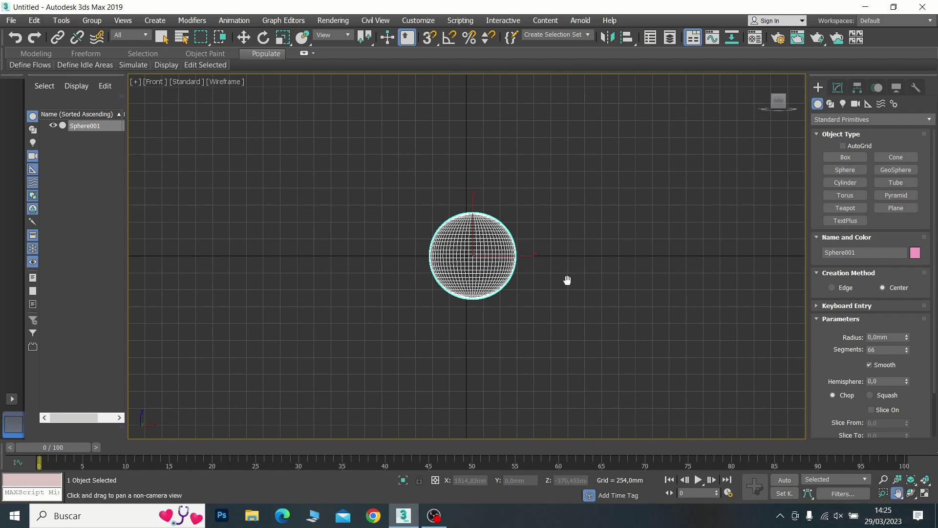
scroll(565, 278, "up", 3)
left_click_drag(529, 265, 652, 314)
scroll(605, 295, "up", 2)
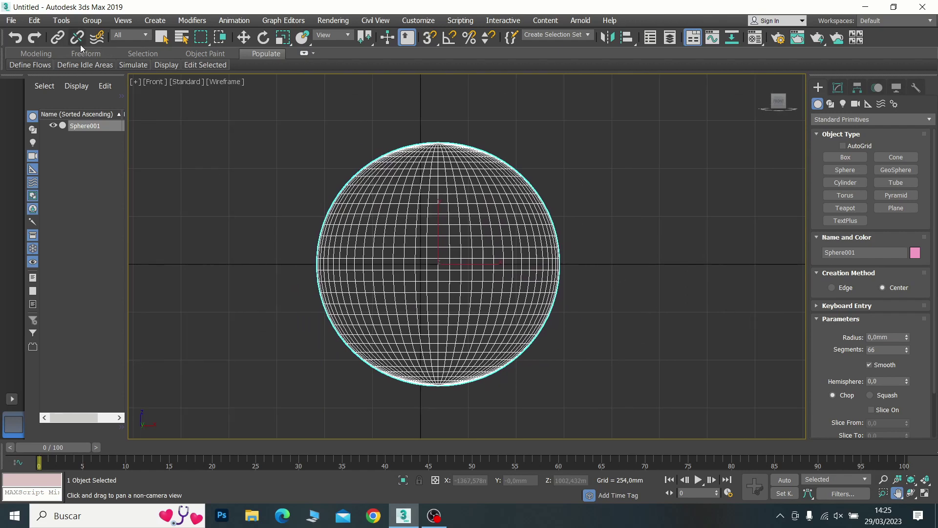
left_click(39, 20)
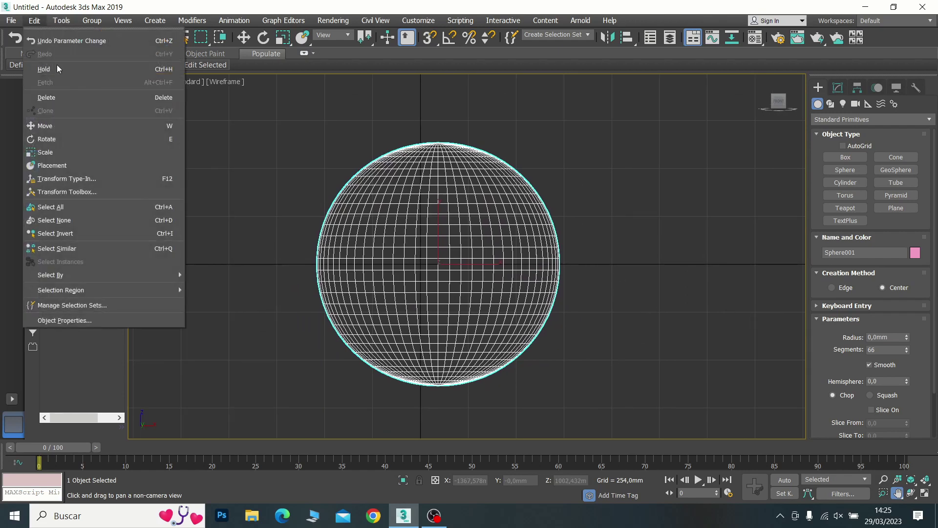
left_click(63, 208)
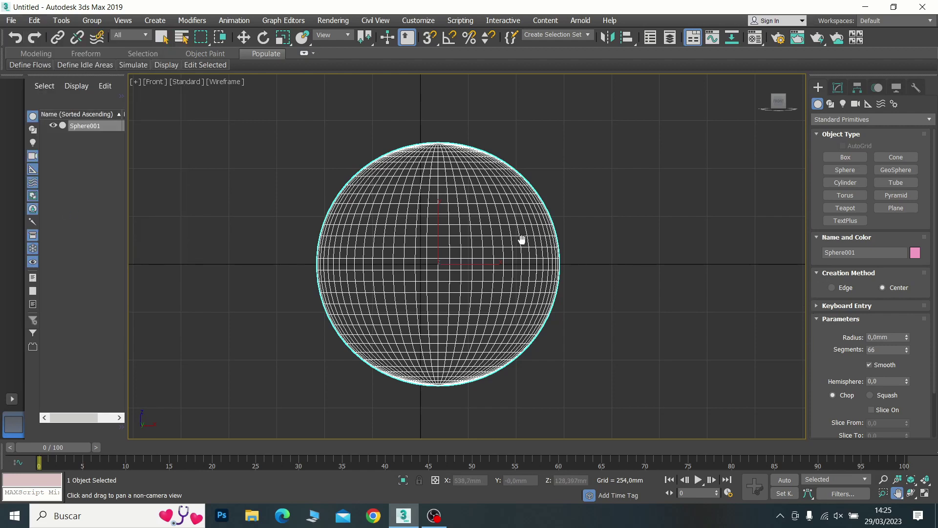
key("Escape")
right_click(436, 249)
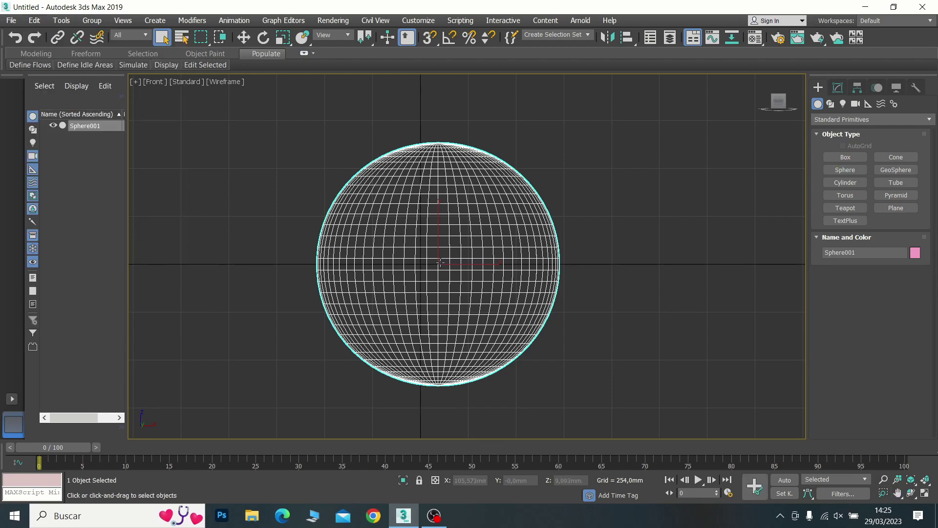
right_click(440, 262)
mouse_move(464, 392)
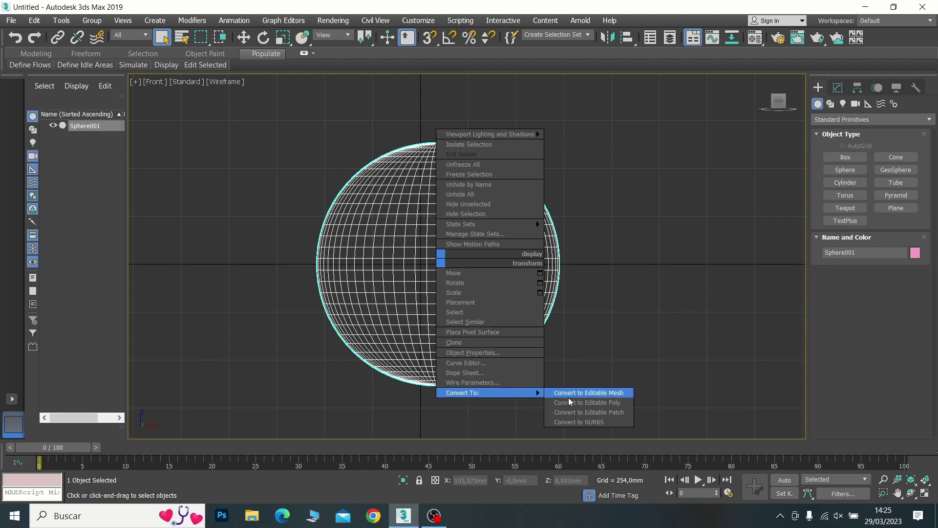
left_click(584, 403)
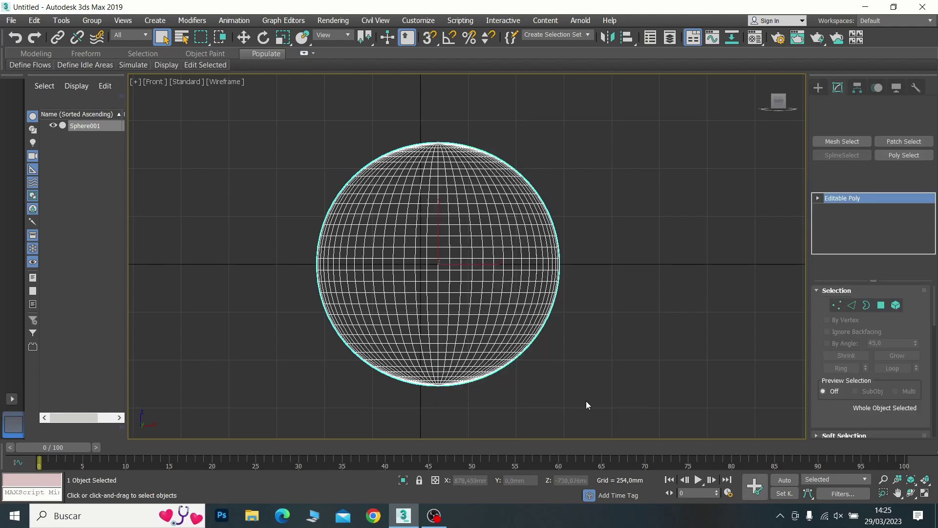
Delete the polygons in roughly the top third of the sphere, selecting them at polygon level in the Front view
left_click(881, 305)
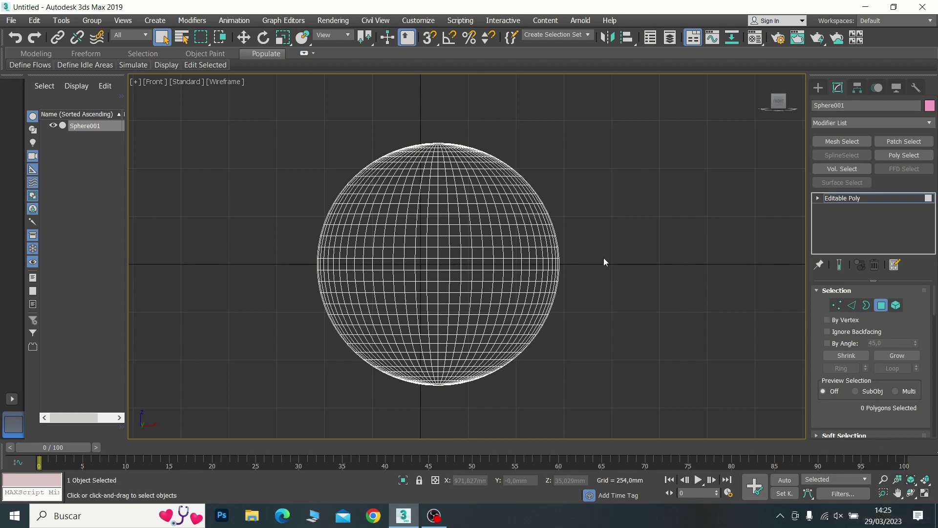
left_click(924, 493)
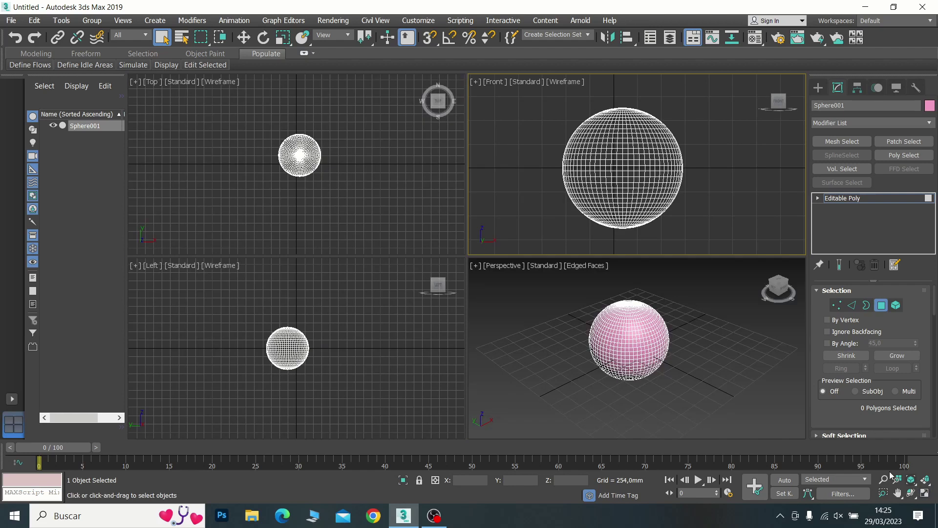
right_click(734, 363)
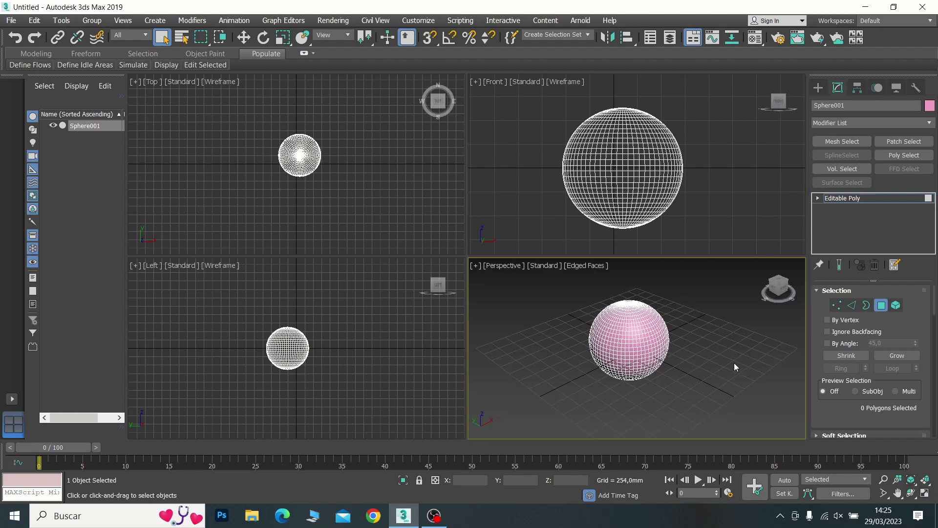
left_click(925, 493)
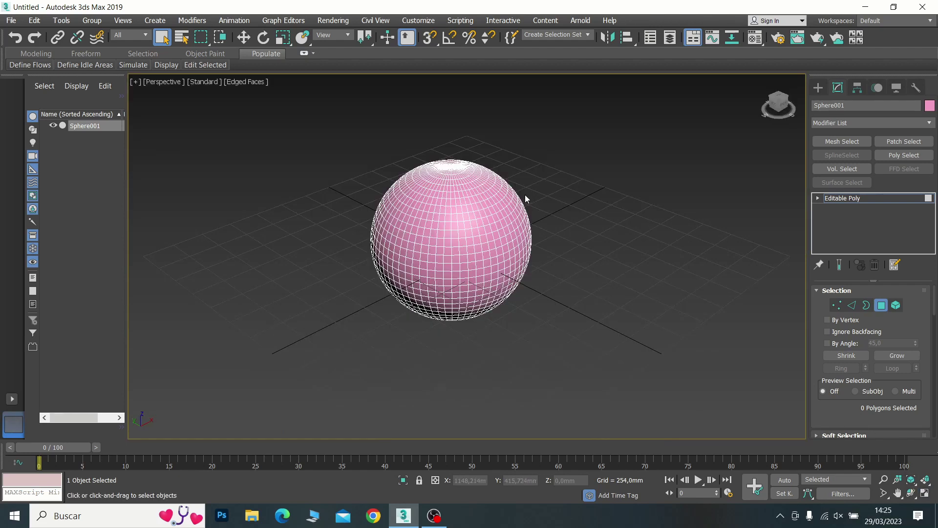
left_click(926, 493)
right_click(729, 183)
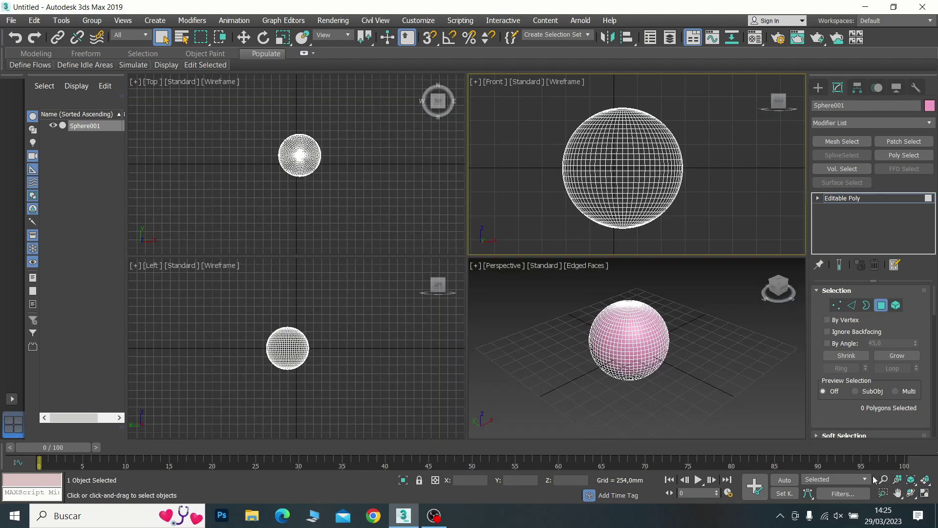
left_click(924, 493)
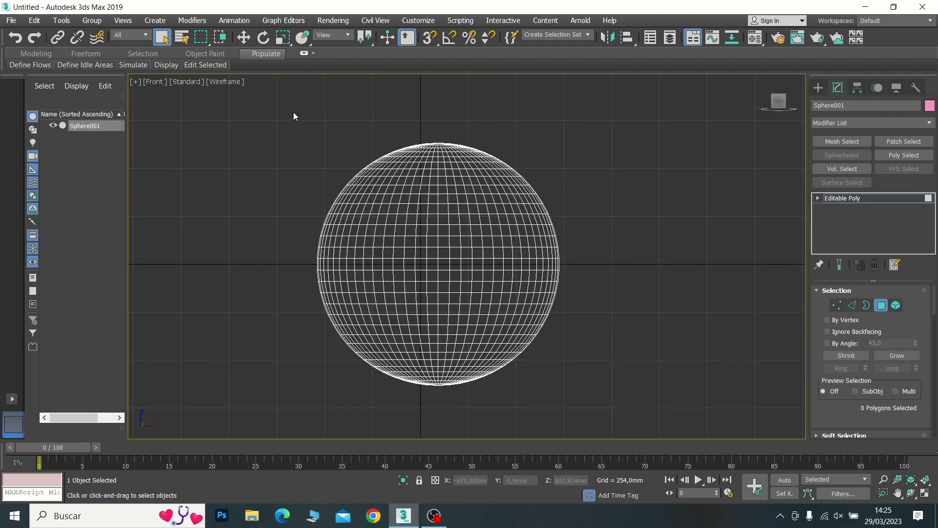
left_click_drag(543, 227, 571, 224)
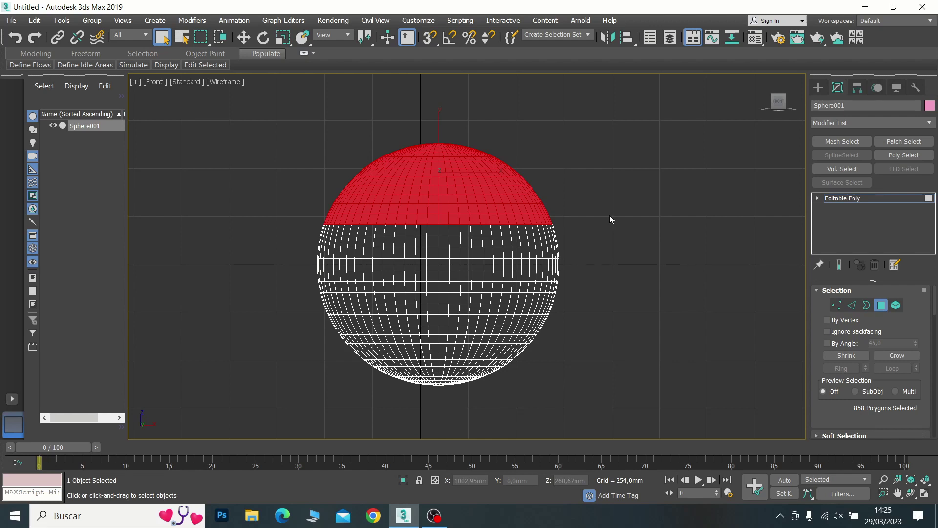
key("Delete")
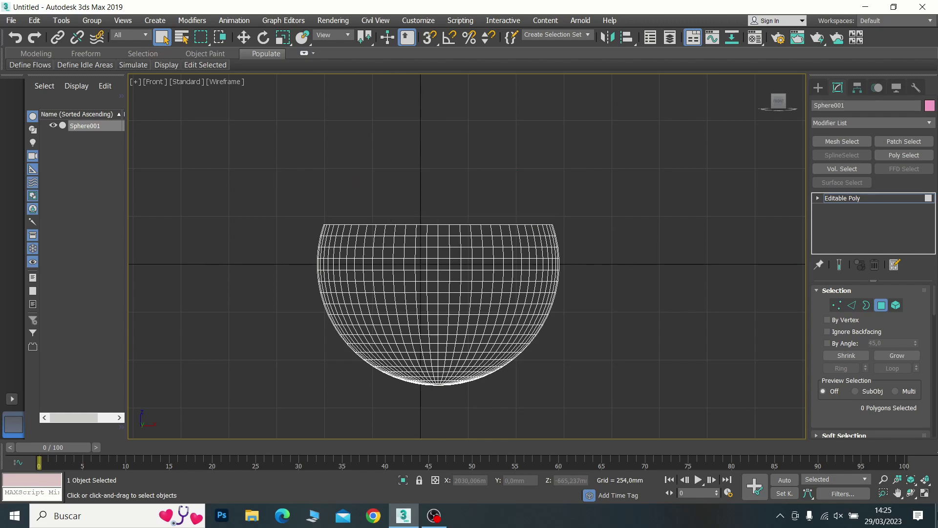
Show the open bowl in the maximized Perspective view with edged faces turned off and the grid hidden
left_click(926, 496)
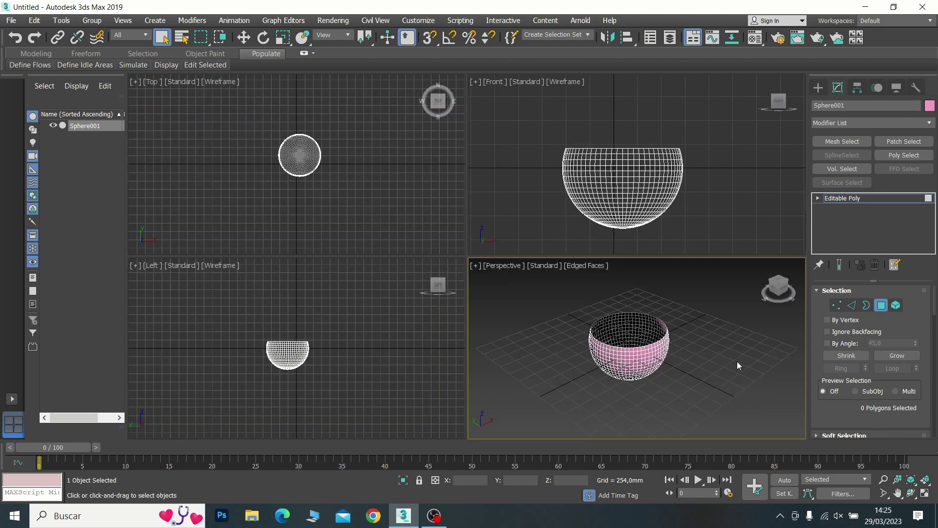
left_click(912, 493)
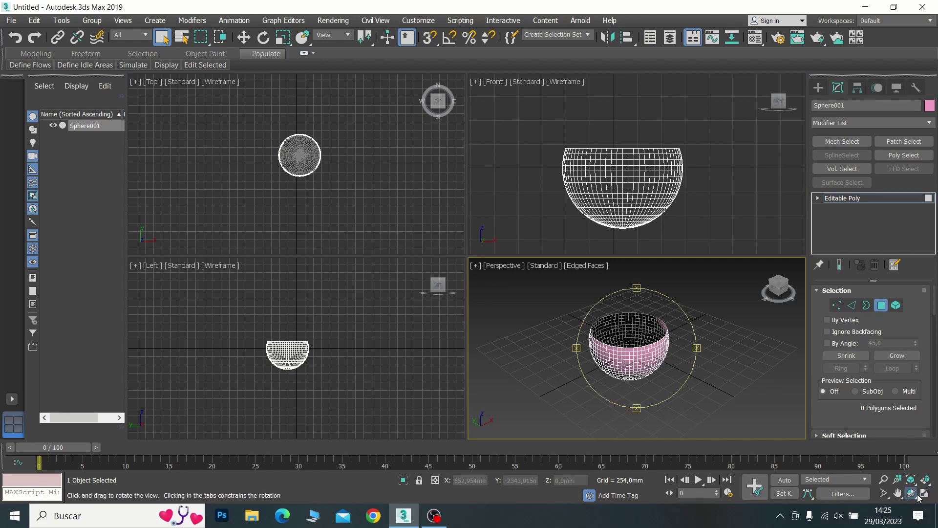
left_click(927, 495)
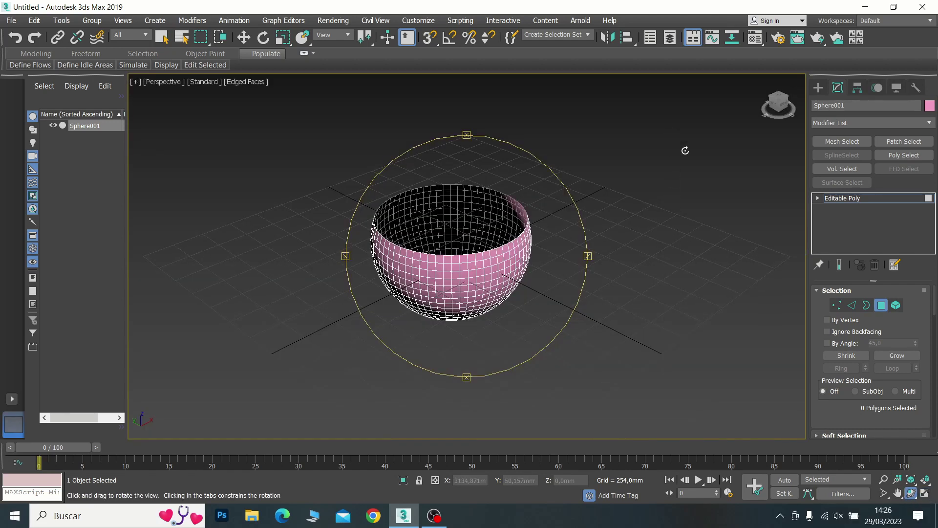
left_click(238, 84)
left_click(275, 202)
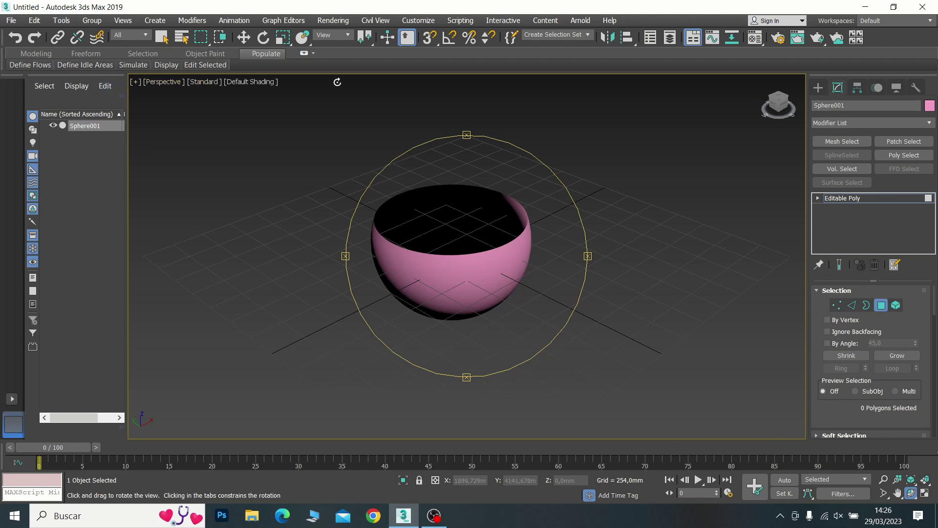
left_click(240, 39)
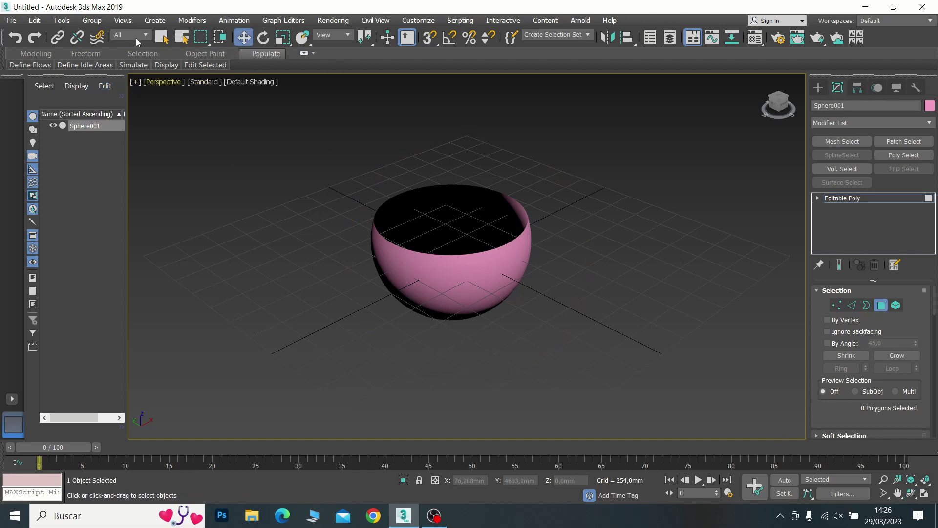
left_click(136, 82)
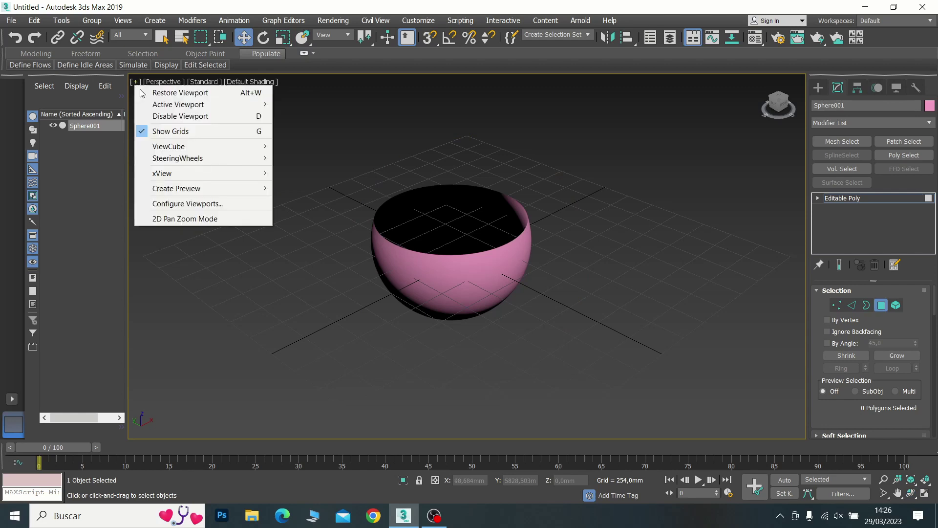
left_click(166, 130)
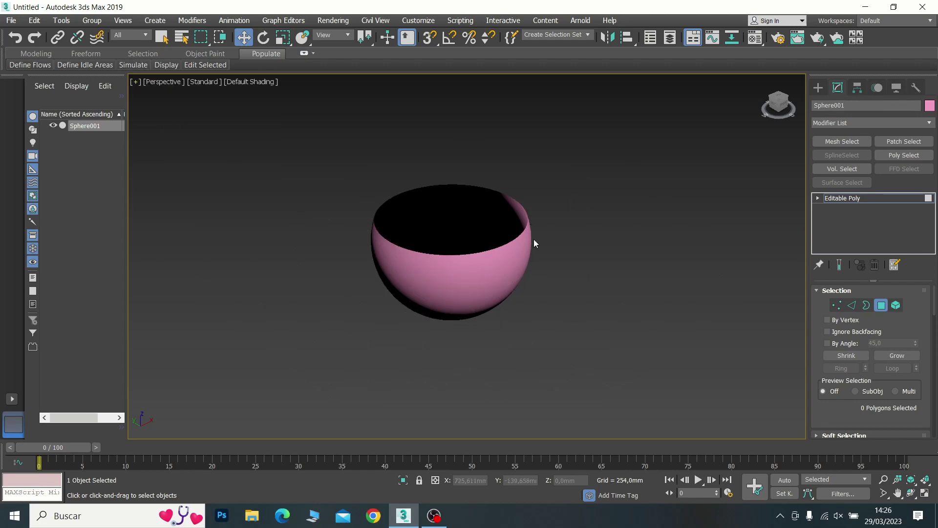
Make the first sample material 2-Sided with the Desktop bitmap fig 1.jpg as its diffuse map, and assign it to the bowl
left_click(755, 39)
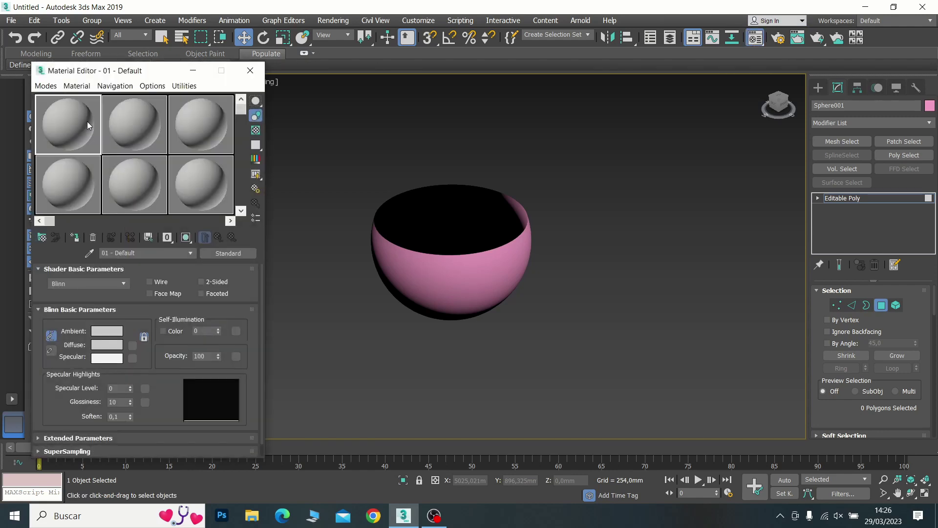
left_click(202, 283)
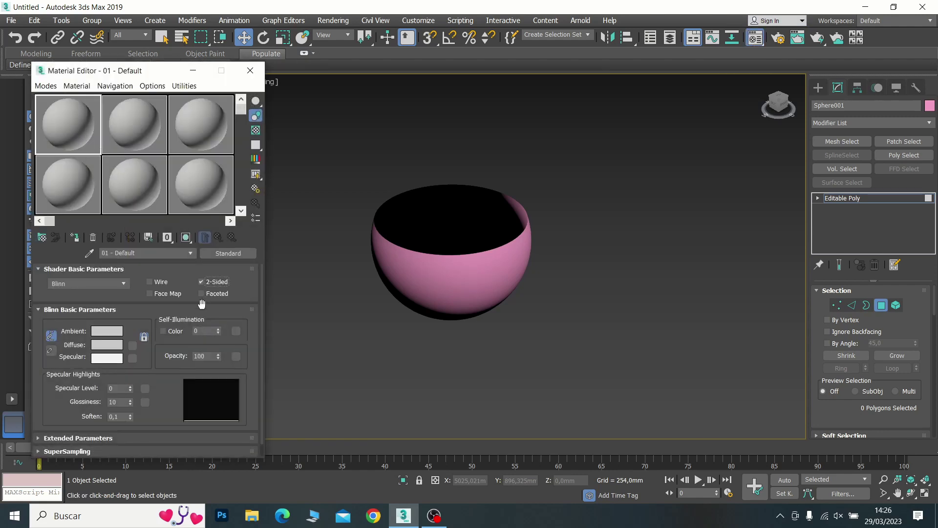
left_click(133, 346)
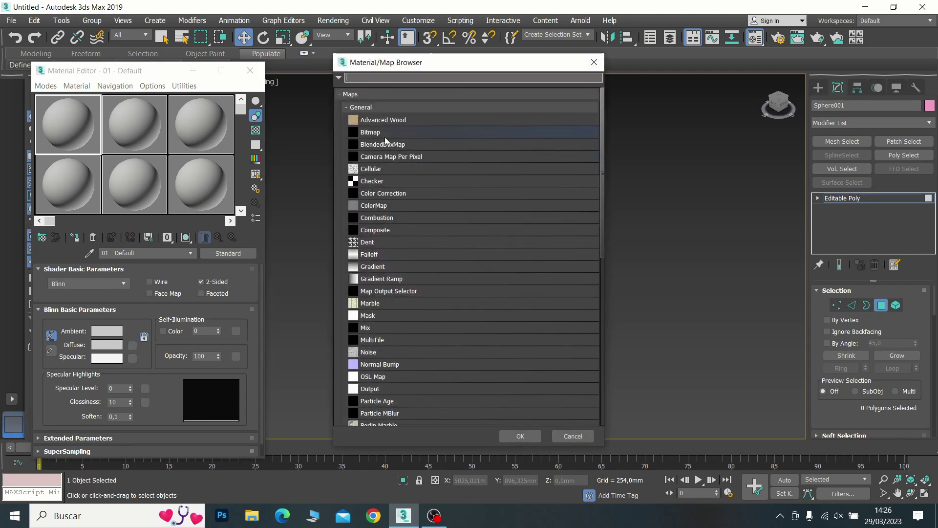
double_click(385, 132)
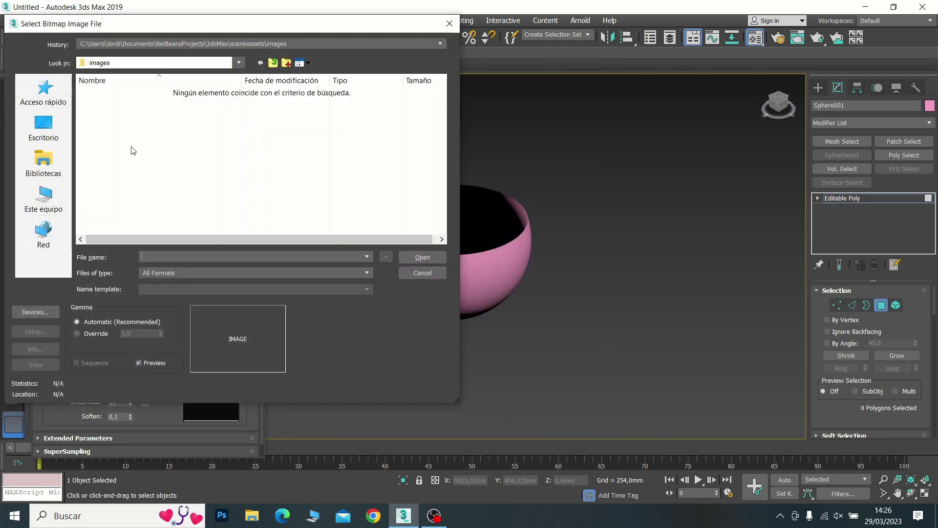
left_click(52, 132)
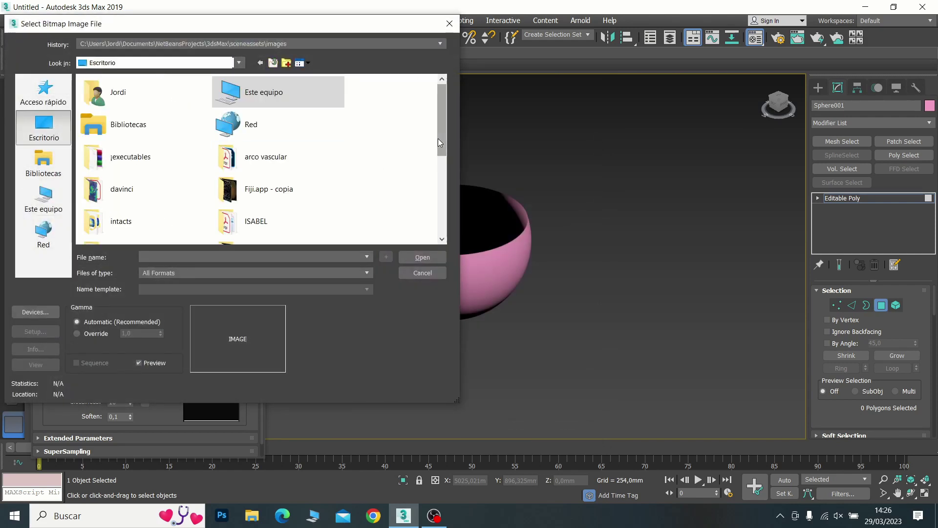
left_click_drag(438, 139, 450, 239)
double_click(223, 157)
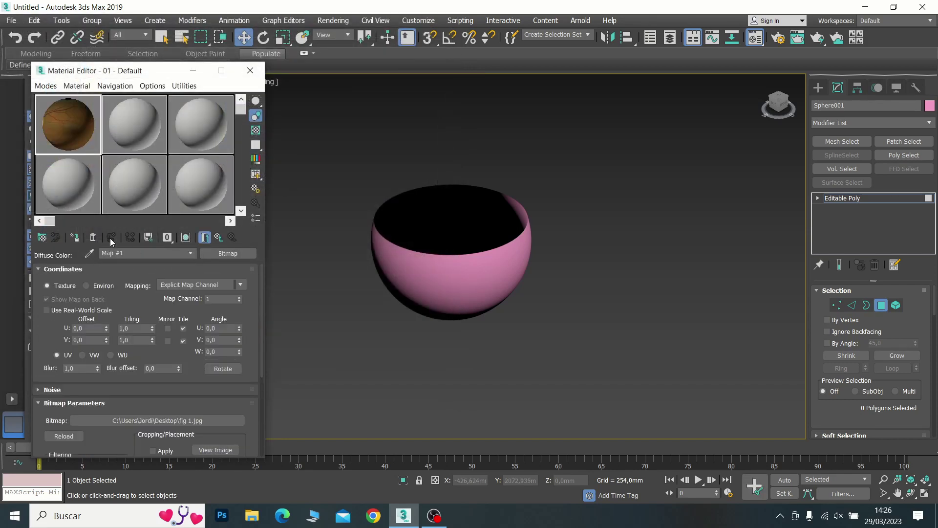
left_click(77, 237)
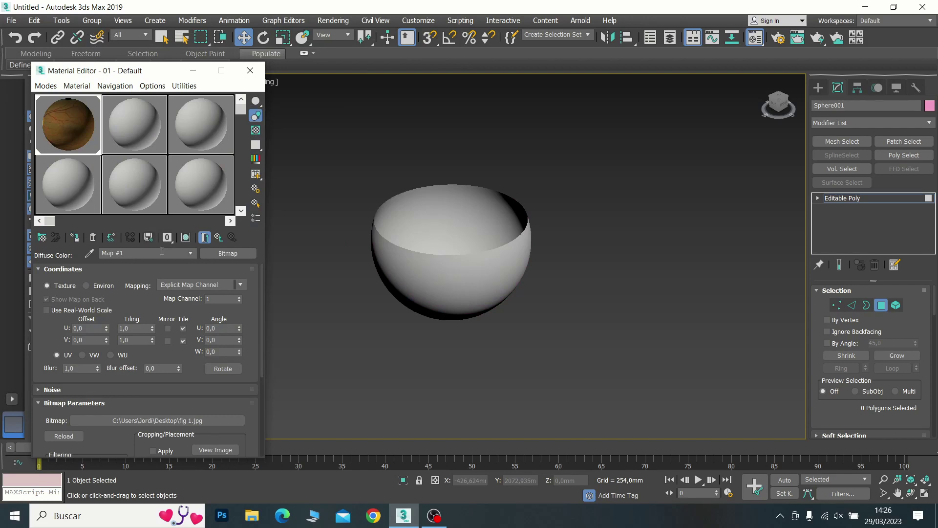
Show the bitmap on the bowl in the viewport and set its V offset to -0,05, looking into the bowl from above
left_click(186, 238)
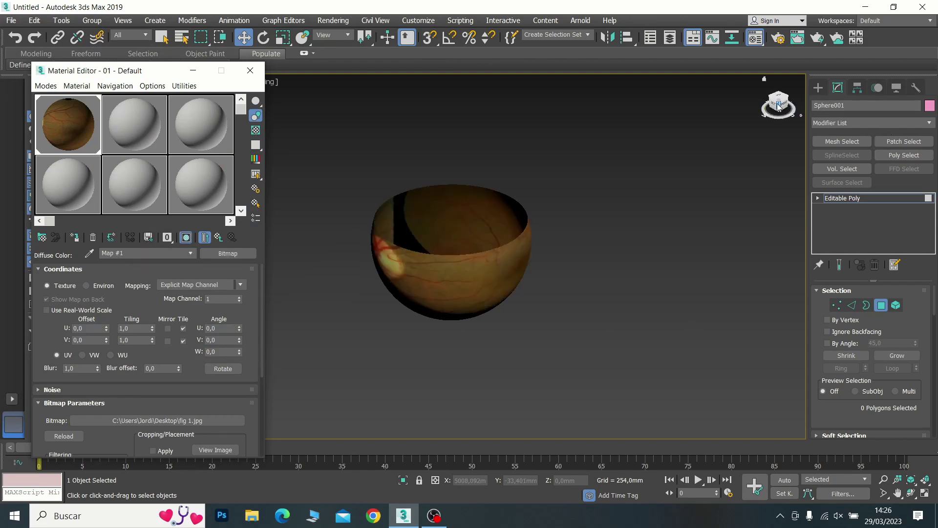
left_click_drag(778, 104, 779, 119)
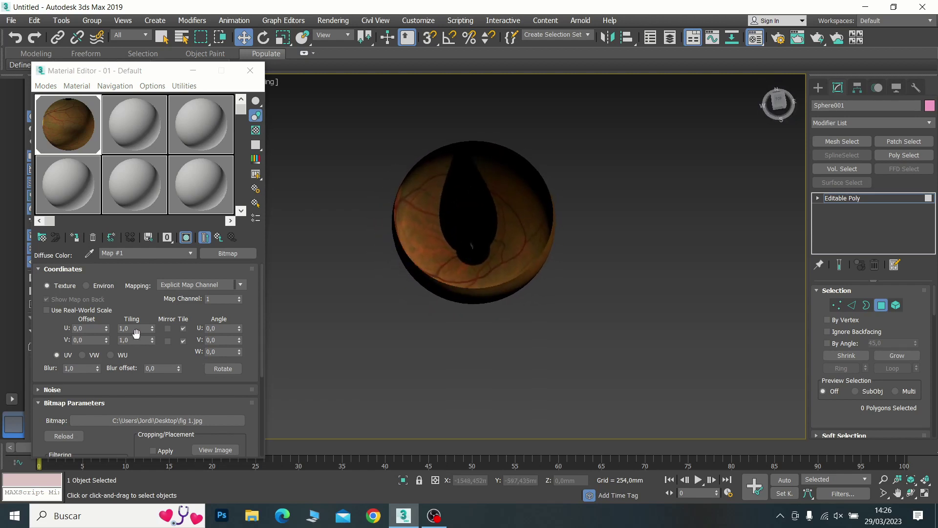
left_click(106, 329)
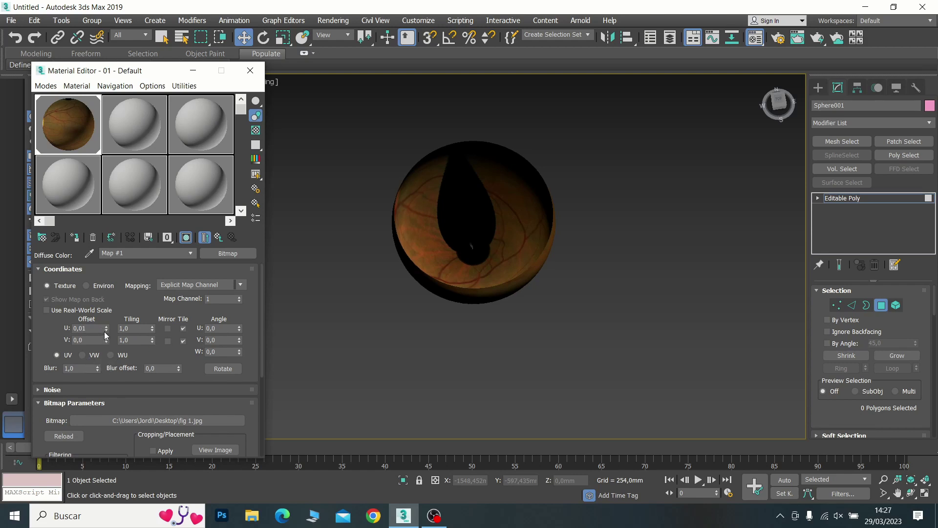
left_click_drag(105, 335, 108, 349)
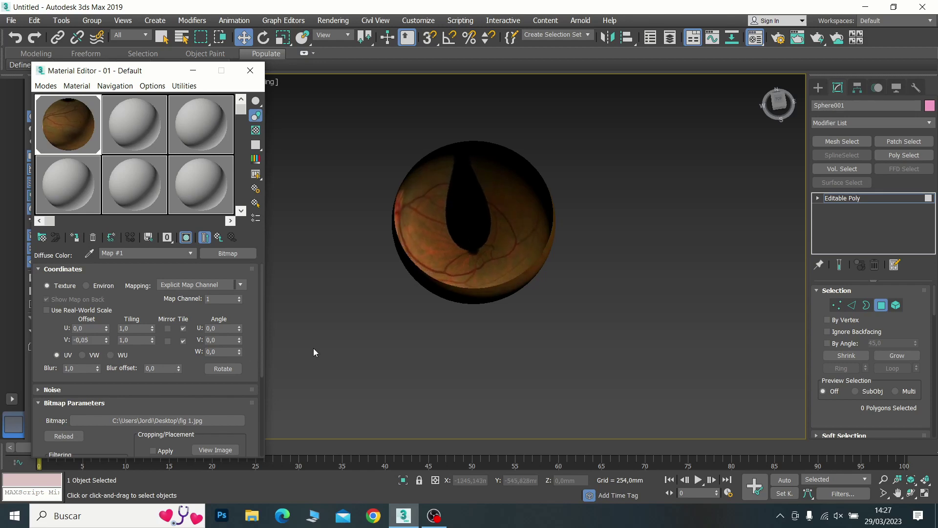
middle_click_drag(465, 253, 468, 255, "alt")
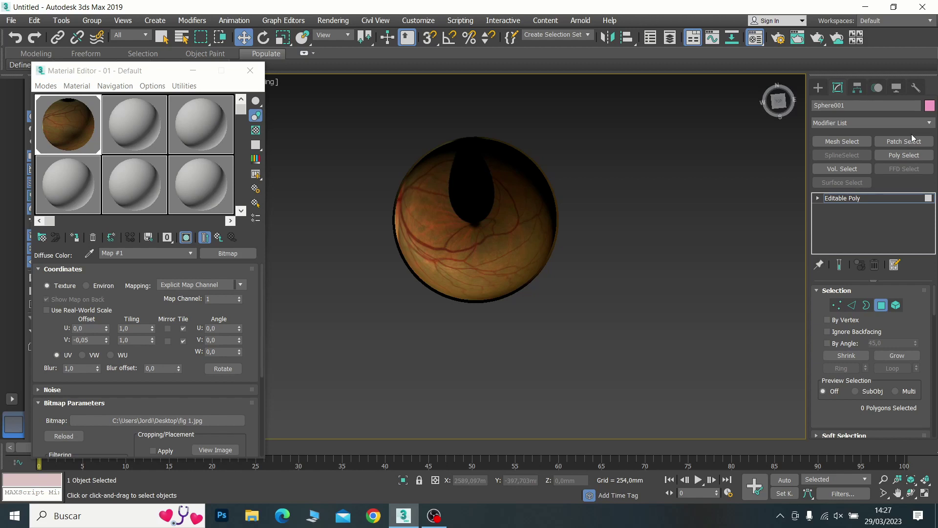
Select all of the bowl's polygons and apply a UVW Map modifier to them
left_click(35, 21)
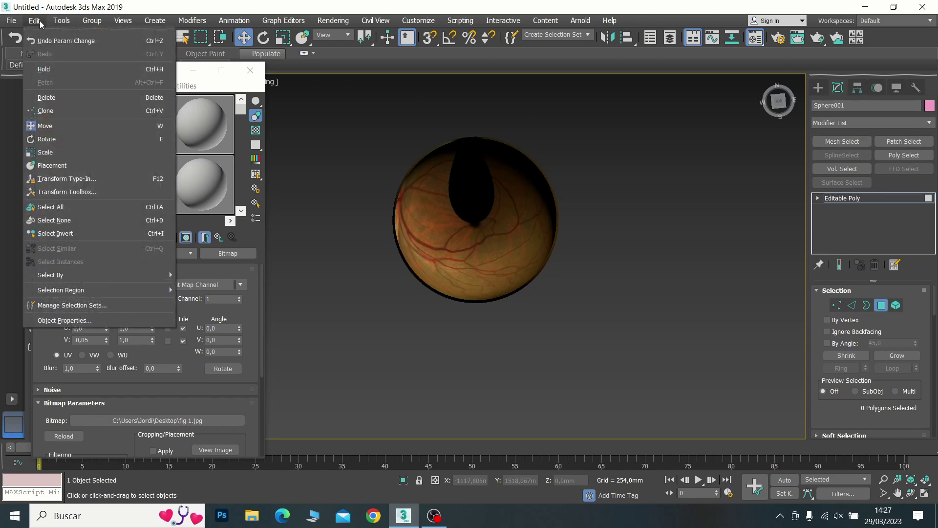
left_click(48, 211)
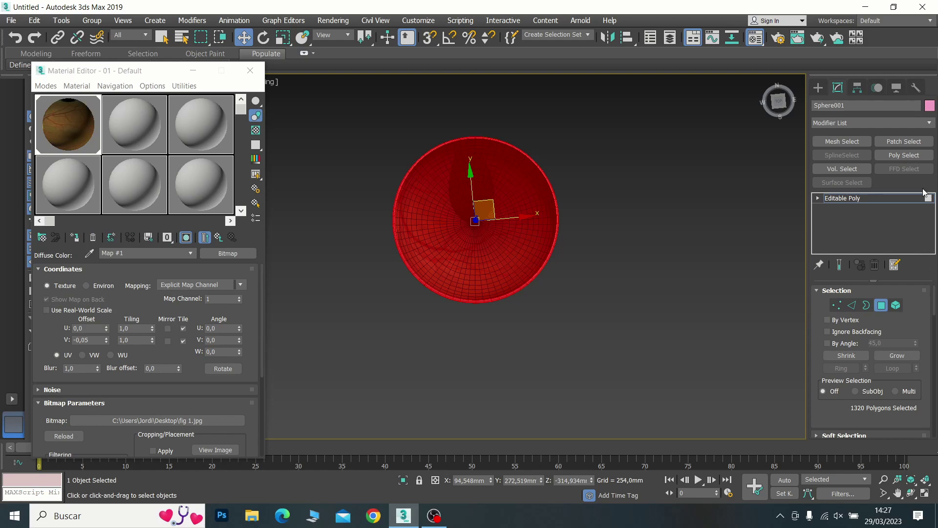
left_click(928, 122)
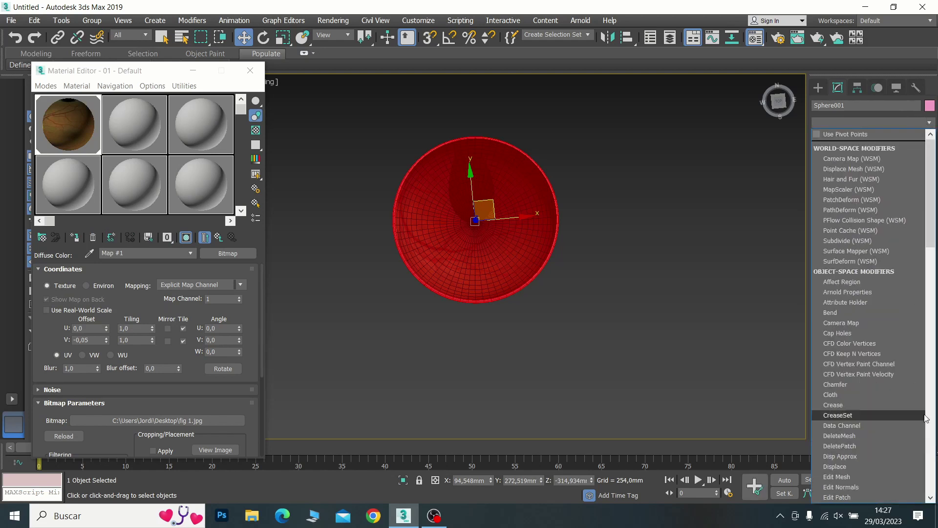
left_click(930, 275)
left_click_drag(930, 275, 930, 426)
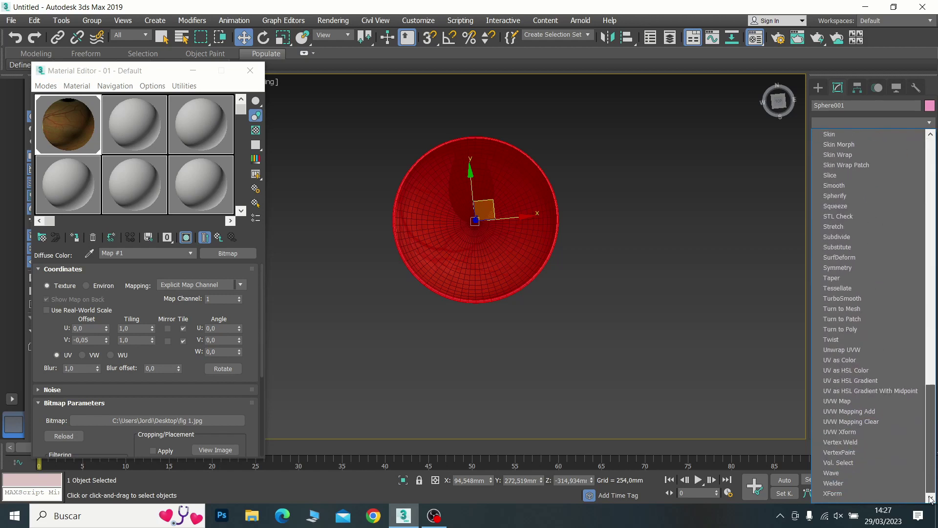
left_click(856, 402)
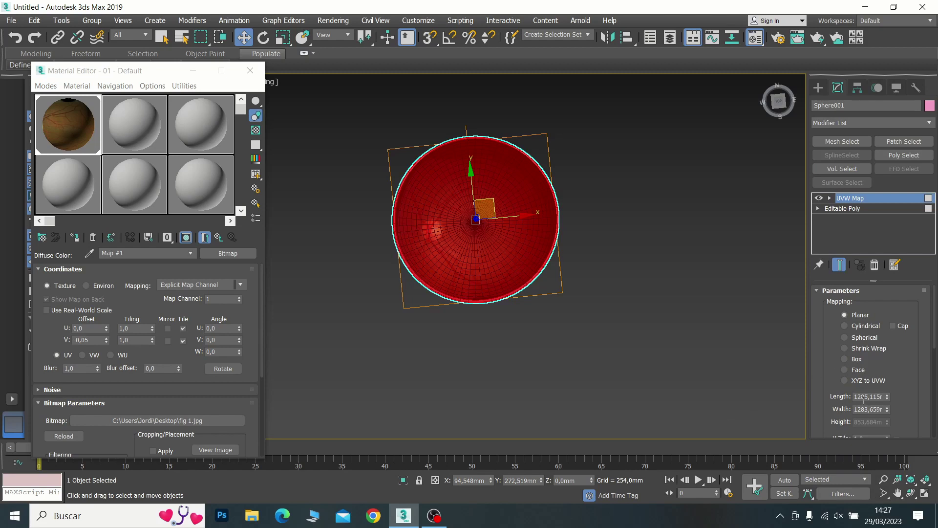
Enlarge the planar mapping gizmo to about 1462,58 mm long and 1446,459 mm wide, and deselect the bowl
scroll(869, 388, "down", 1)
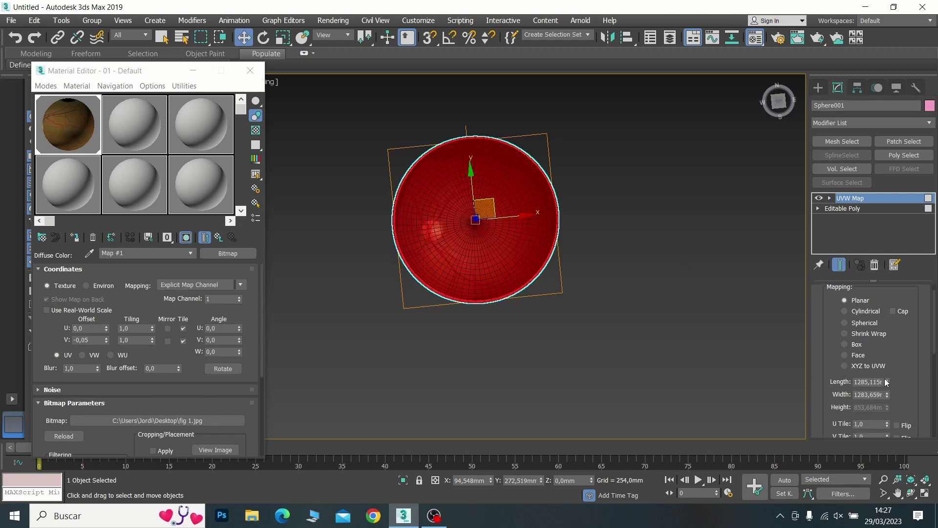
left_click_drag(886, 381, 885, 380)
left_click(888, 380)
left_click(887, 380)
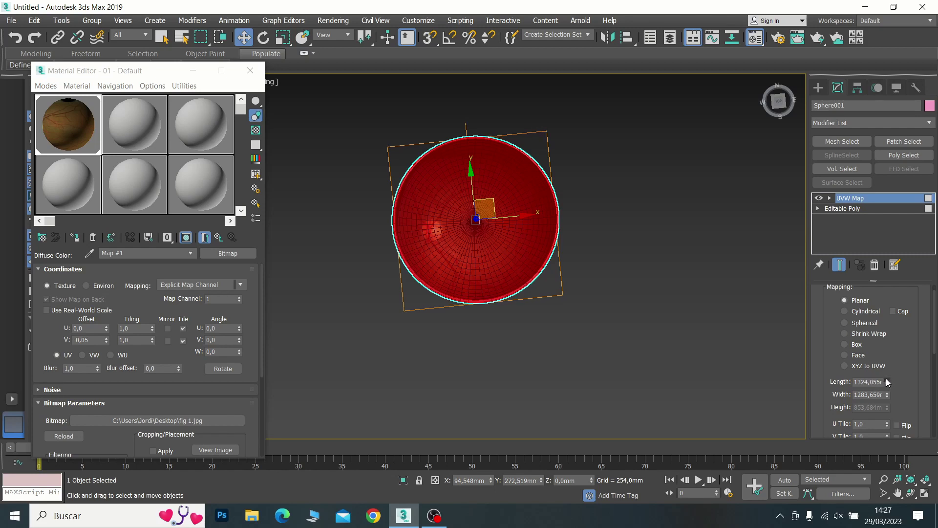
mouse_move(888, 382)
left_mouse_down()
mouse_move(882, 374)
mouse_move(887, 393)
left_mouse_up()
left_click(699, 249)
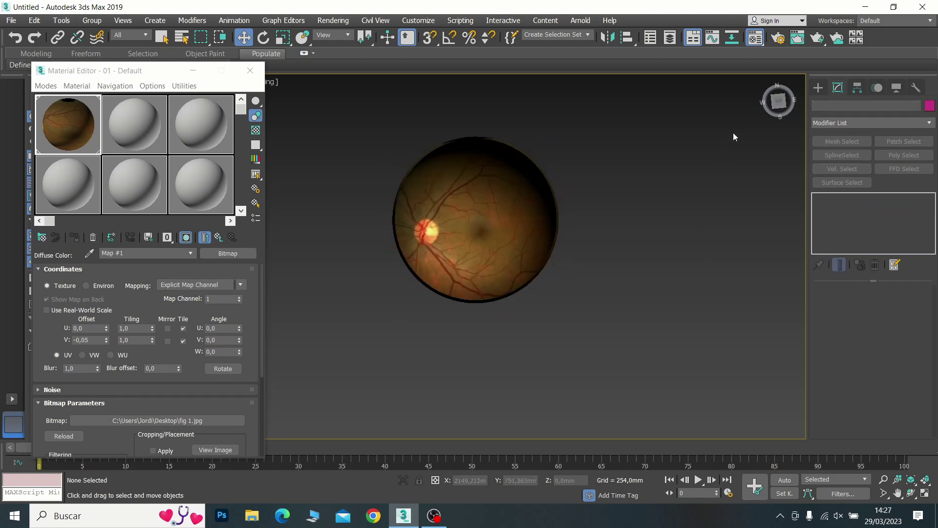
Reselect the bowl, increase its planar mapping length to about 1551,657 mm, and deselect it
mouse_move(466, 255)
middle_mouse_down("alt")
mouse_move(470, 293)
mouse_move(466, 250)
middle_mouse_up("alt")
left_click(500, 212)
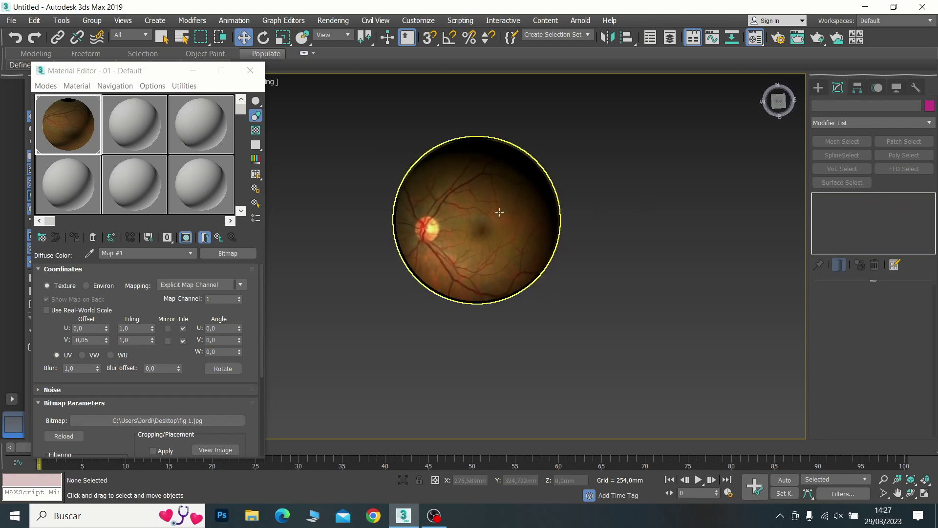
left_click(500, 211)
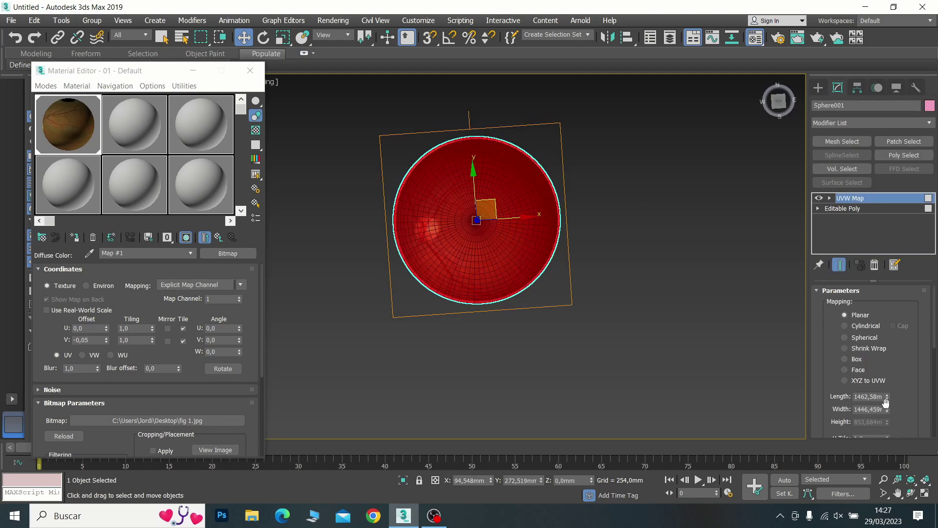
left_click_drag(886, 399, 882, 389)
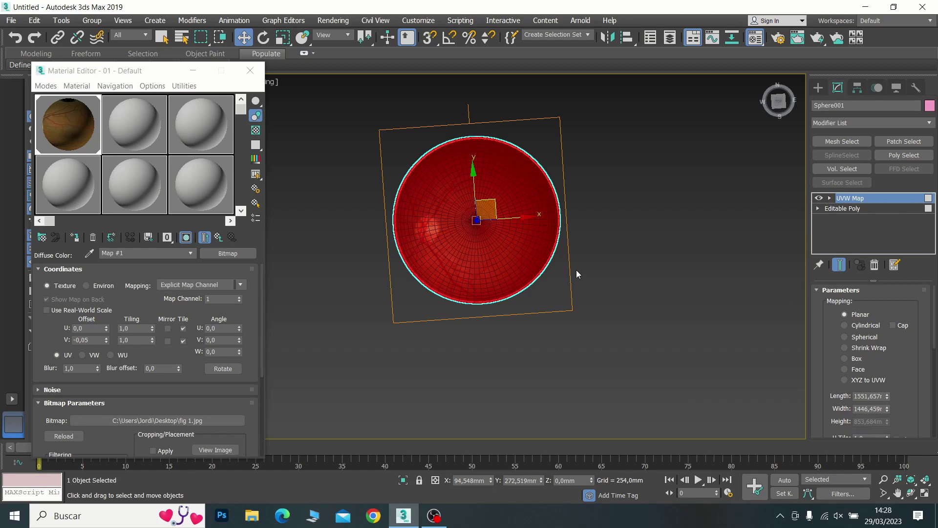
left_click(552, 284)
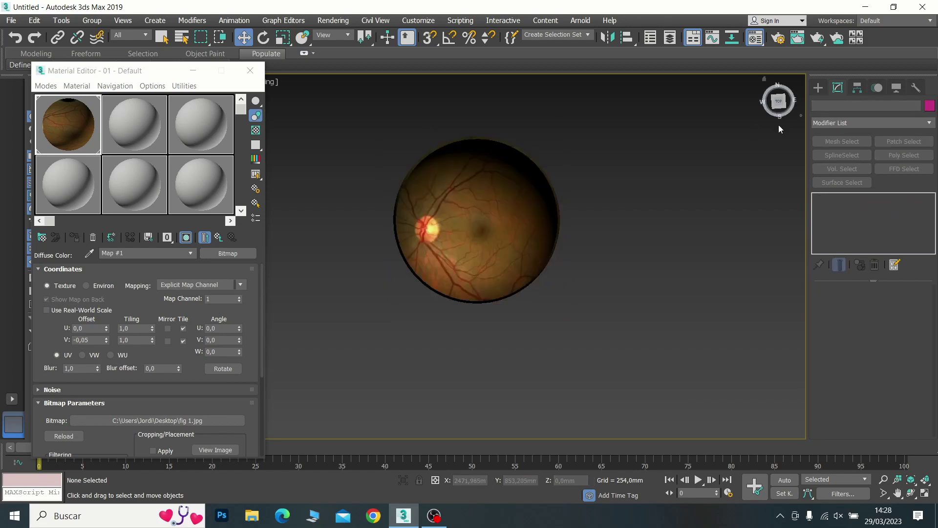
Set the bitmap's V offset to -0,02 while viewing the bowl from above
left_click(778, 100)
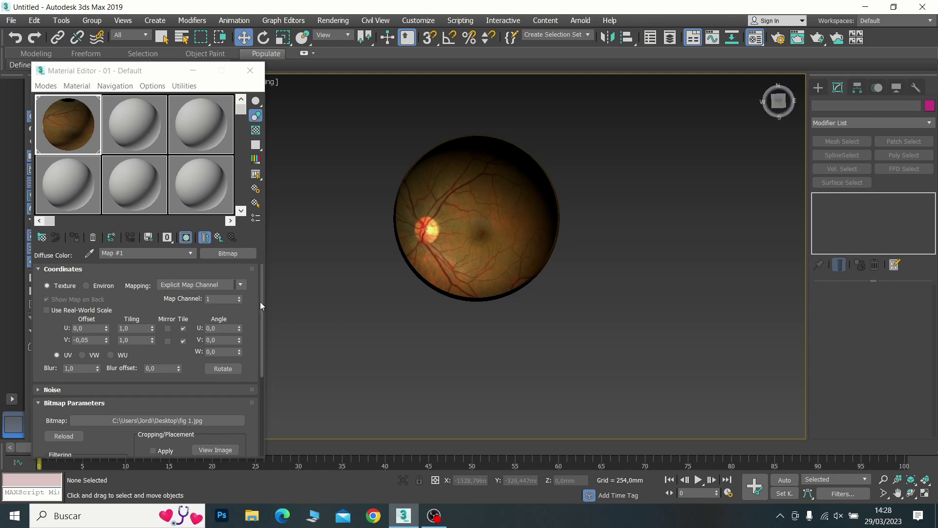
left_click(107, 338)
left_click(106, 338)
left_click(107, 338)
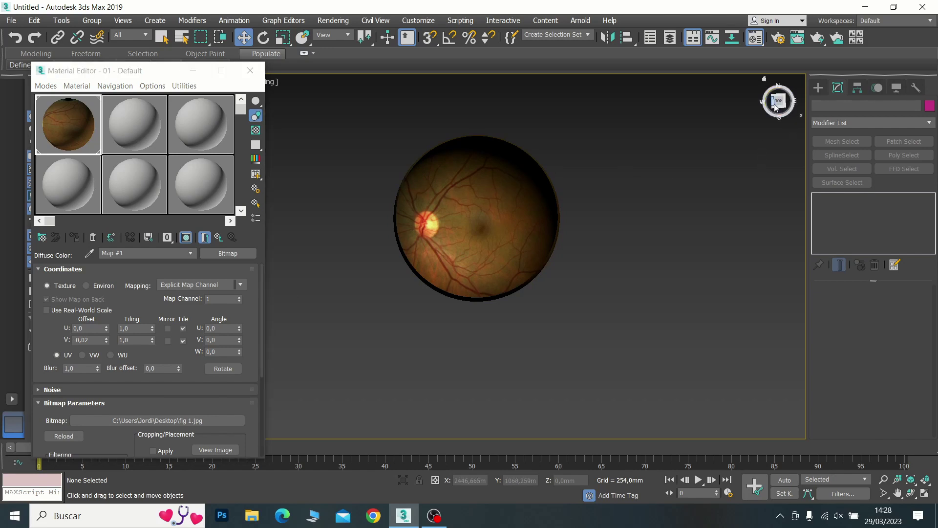
Shift the bitmap horizontally across the bowl's interior with a U offset of 0,03
mouse_move(779, 101)
left_mouse_down()
mouse_move(782, 123)
mouse_move(778, 102)
left_mouse_up()
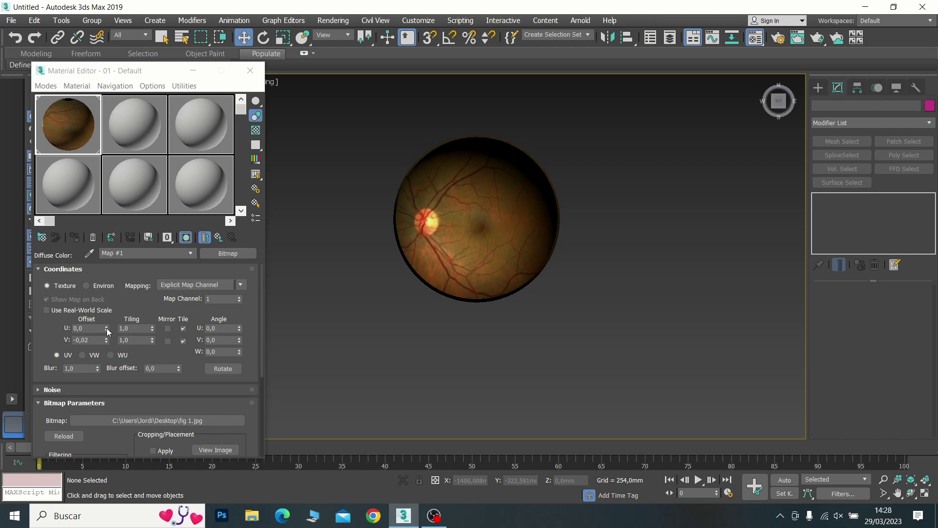
left_click_drag(106, 328, 107, 325)
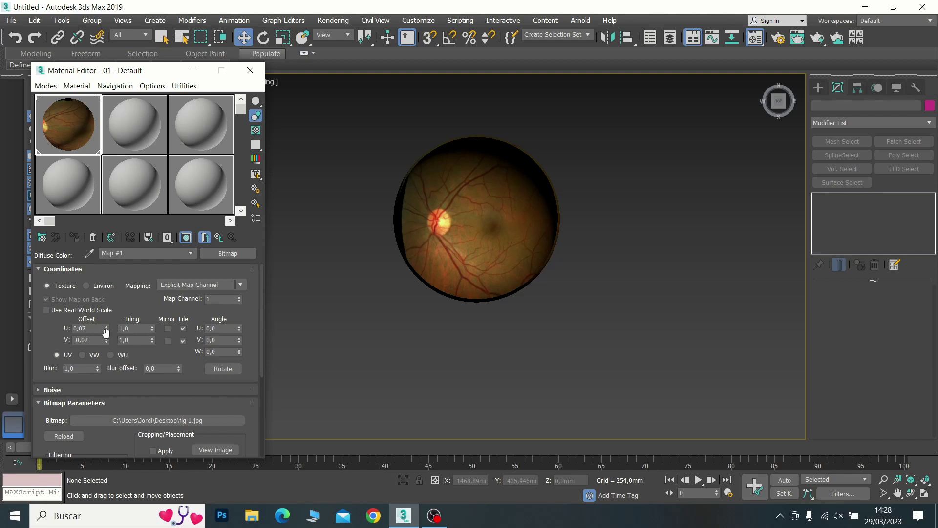
left_click_drag(106, 331, 106, 331)
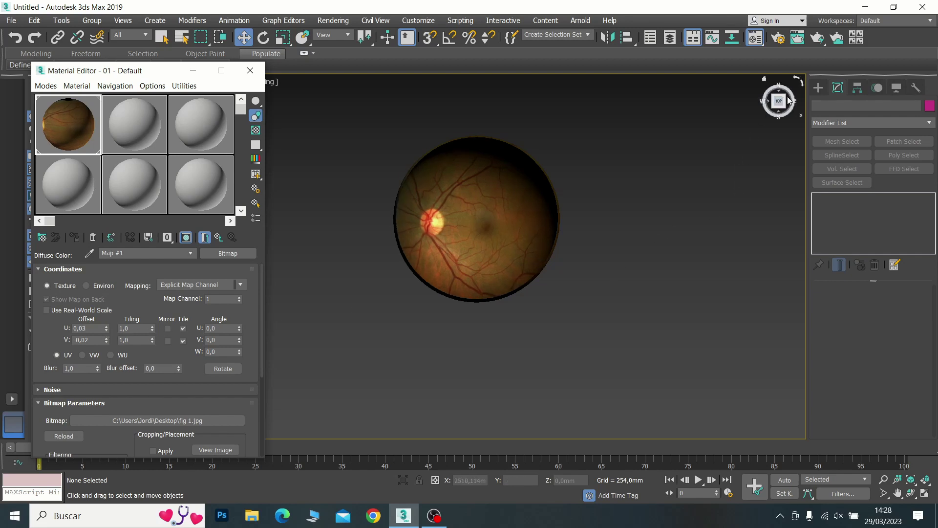
mouse_move(787, 101)
left_mouse_down()
mouse_move(787, 125)
mouse_move(786, 105)
left_mouse_up()
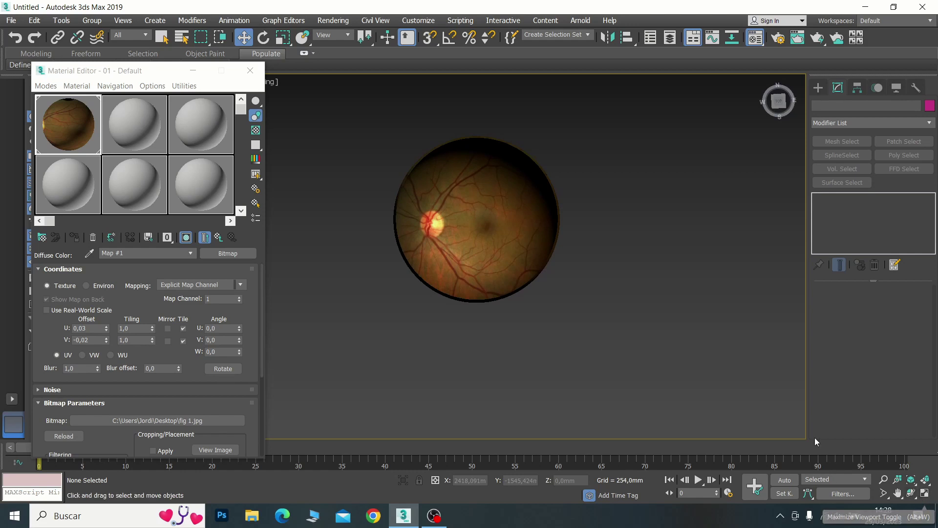
Frame the bowl's textured interior large from above in the Perspective view and close the Material Editor
scroll(760, 378, "up", 3)
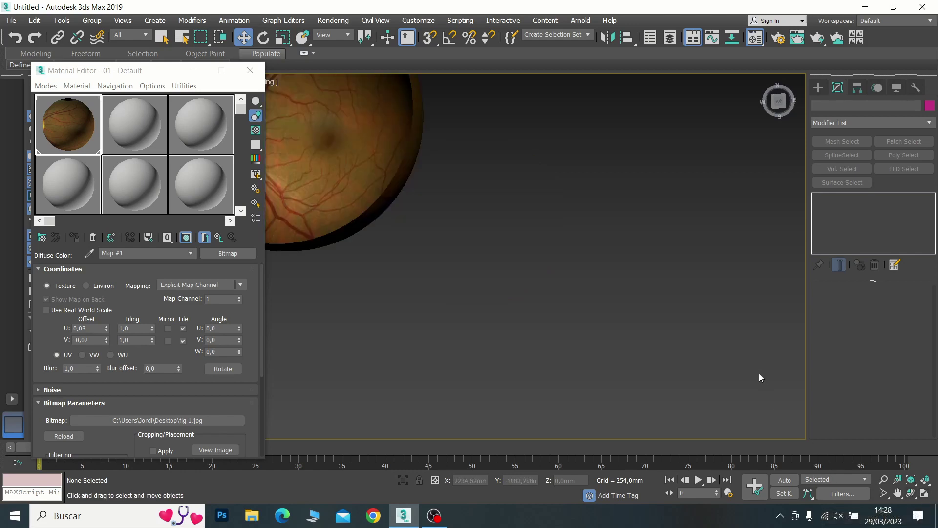
left_click(898, 494)
left_click_drag(381, 175, 533, 288)
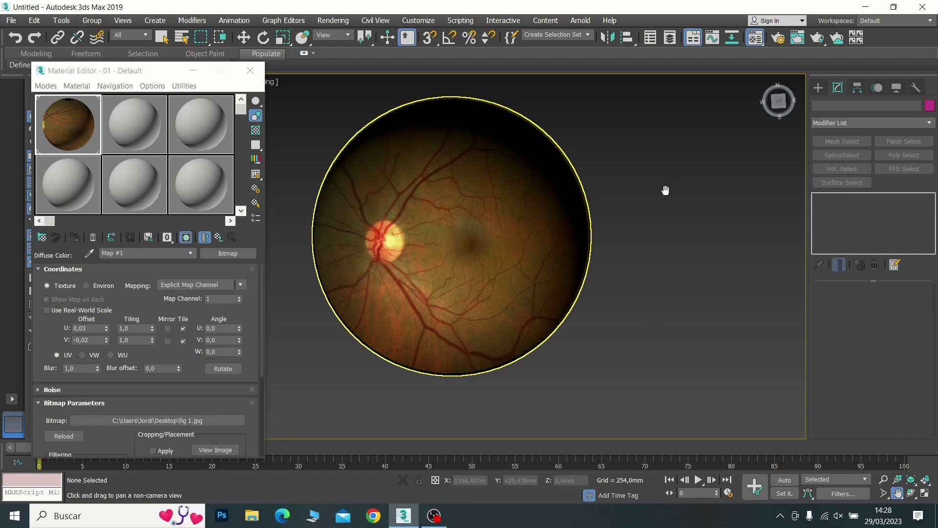
left_click(912, 493)
mouse_move(576, 286)
left_mouse_down()
mouse_move(582, 254)
mouse_move(570, 284)
left_mouse_up()
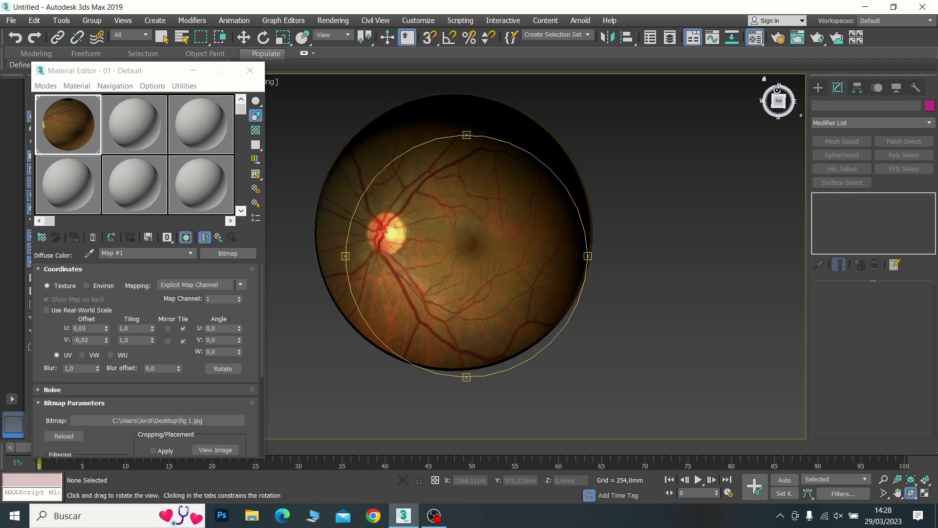
left_click(244, 38)
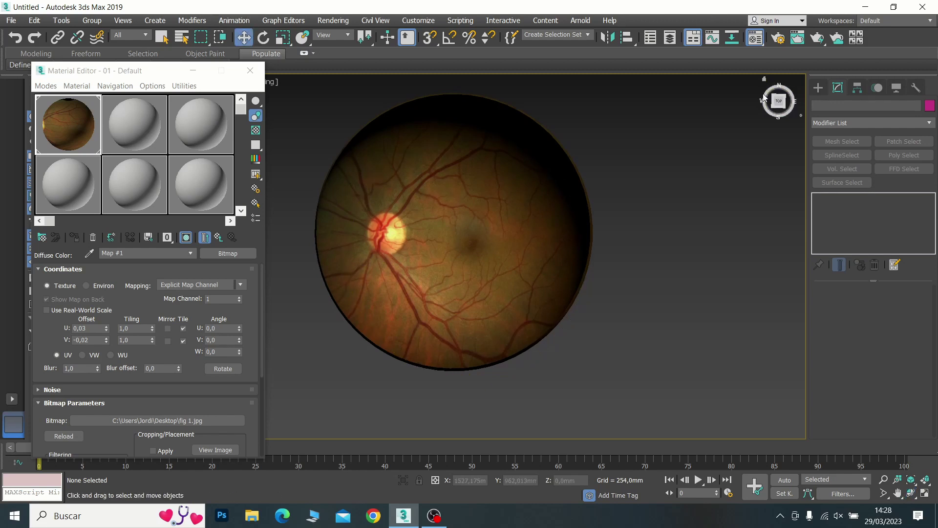
mouse_move(455, 234)
middle_mouse_down("alt")
mouse_move(455, 206)
mouse_move(454, 256)
mouse_move(455, 161)
mouse_move(454, 274)
mouse_move(454, 241)
mouse_move(455, 252)
middle_mouse_up("alt")
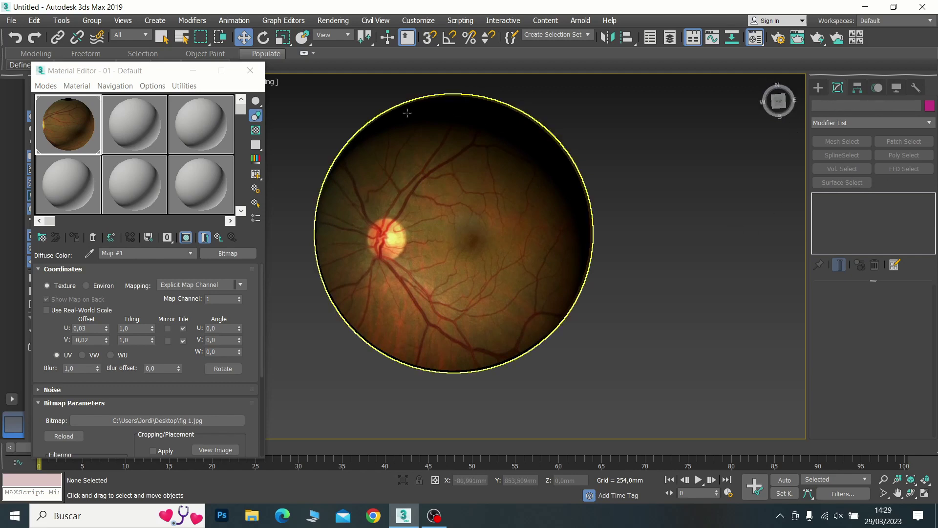
left_click(249, 71)
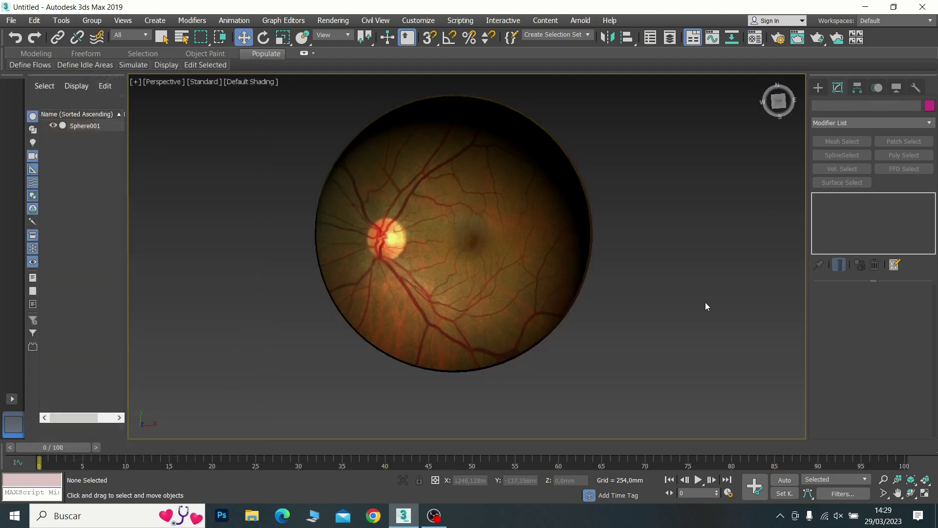